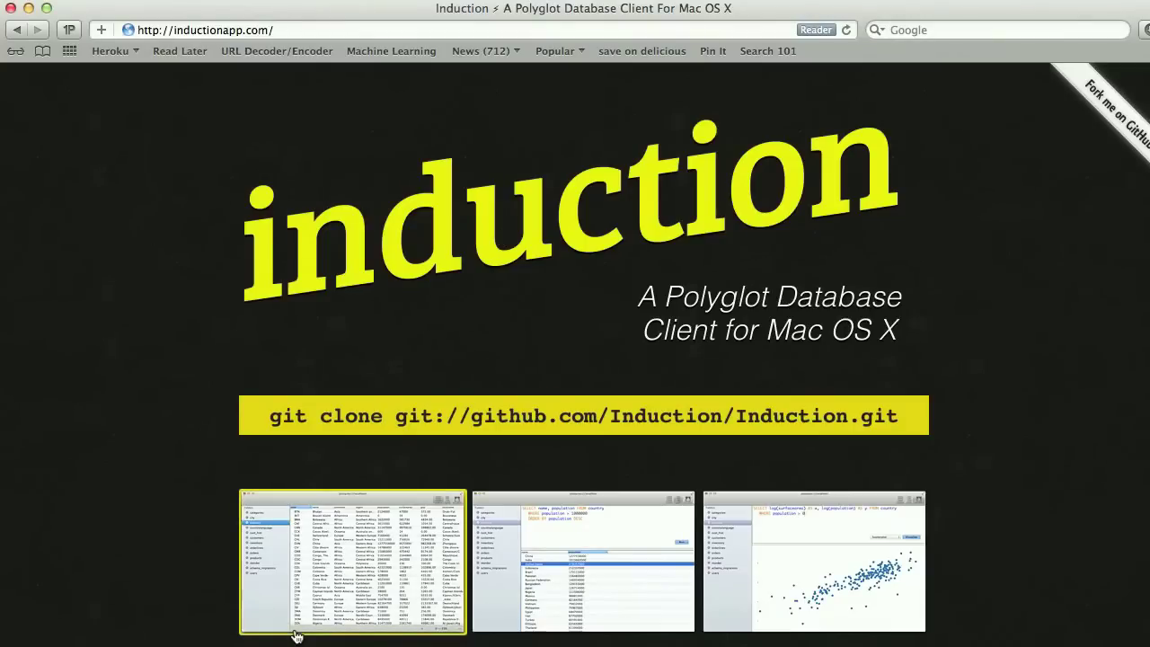
Step: Preview the first app screenshot, then follow the 'Fork me on GitHub' ribbon to the Induction repository
{"action": "left_click", "coordinate": [296, 636]}
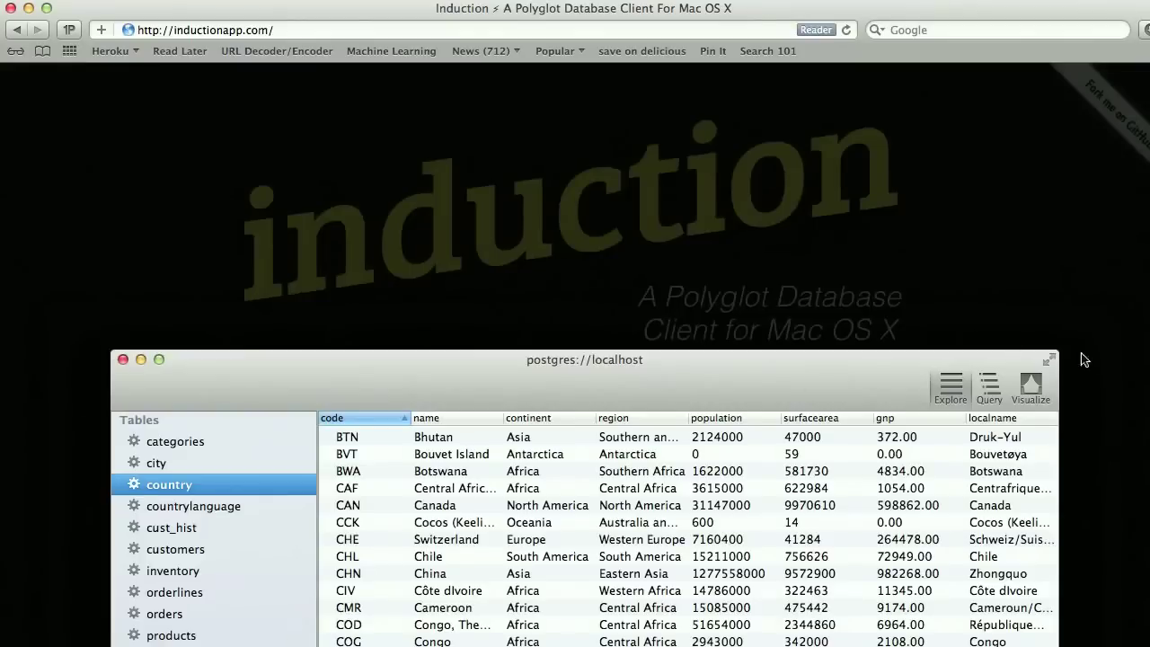
{"action": "left_click", "coordinate": [1142, 358]}
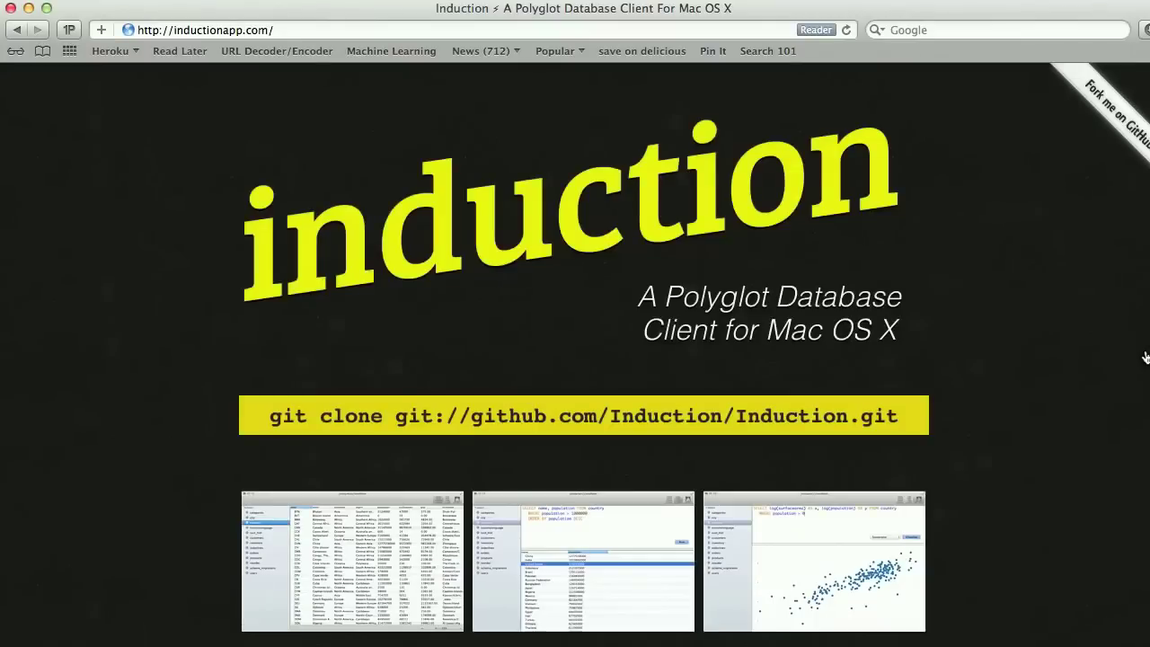
{"action": "left_click", "coordinate": [1119, 116]}
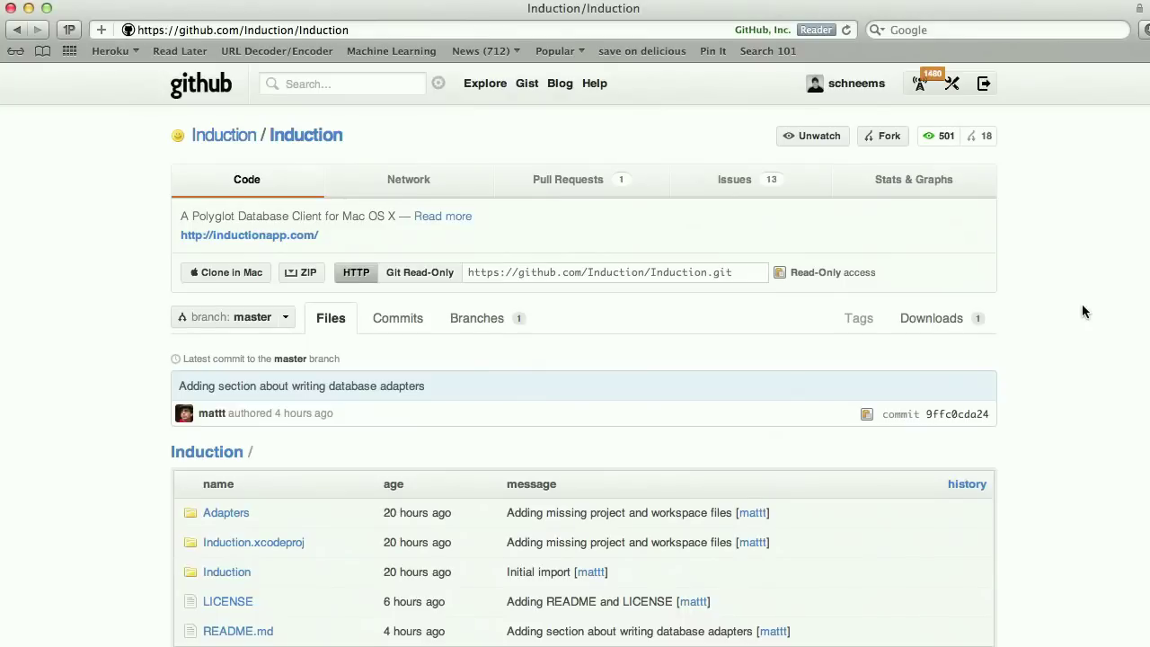
Step: Open the Induction/Induction repository's Downloads page with the alpha build zip
{"action": "left_click", "coordinate": [933, 321]}
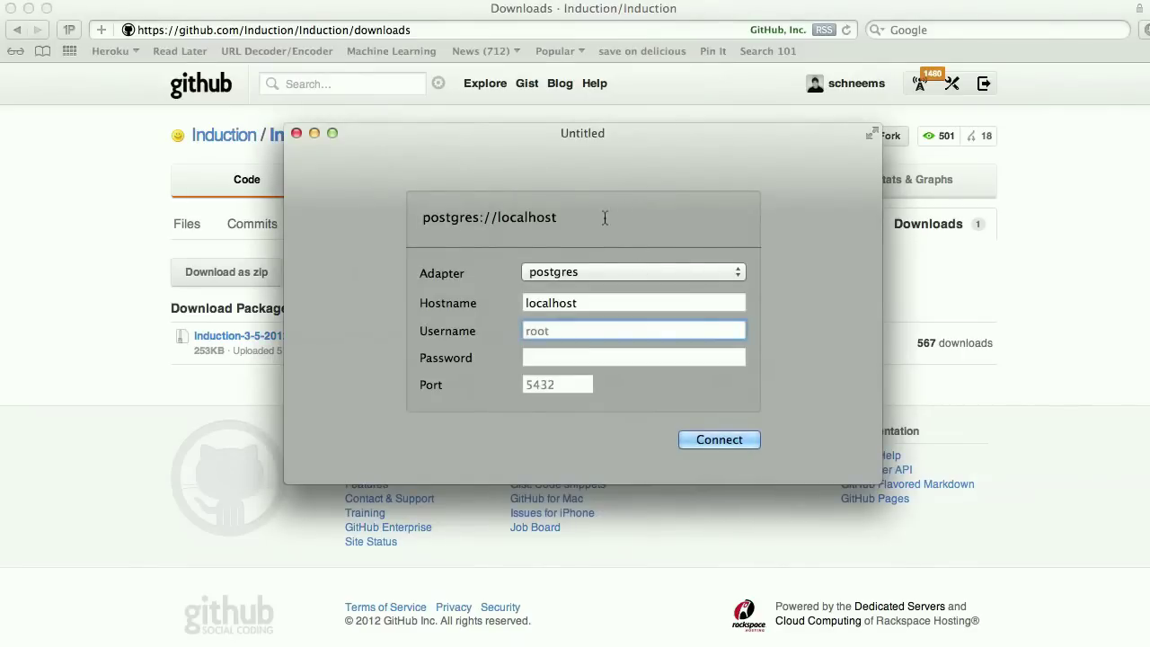
Step: Keep the postgres adapter and connect to postgres://localhost/hstore_example_development
{"action": "left_click", "coordinate": [604, 272]}
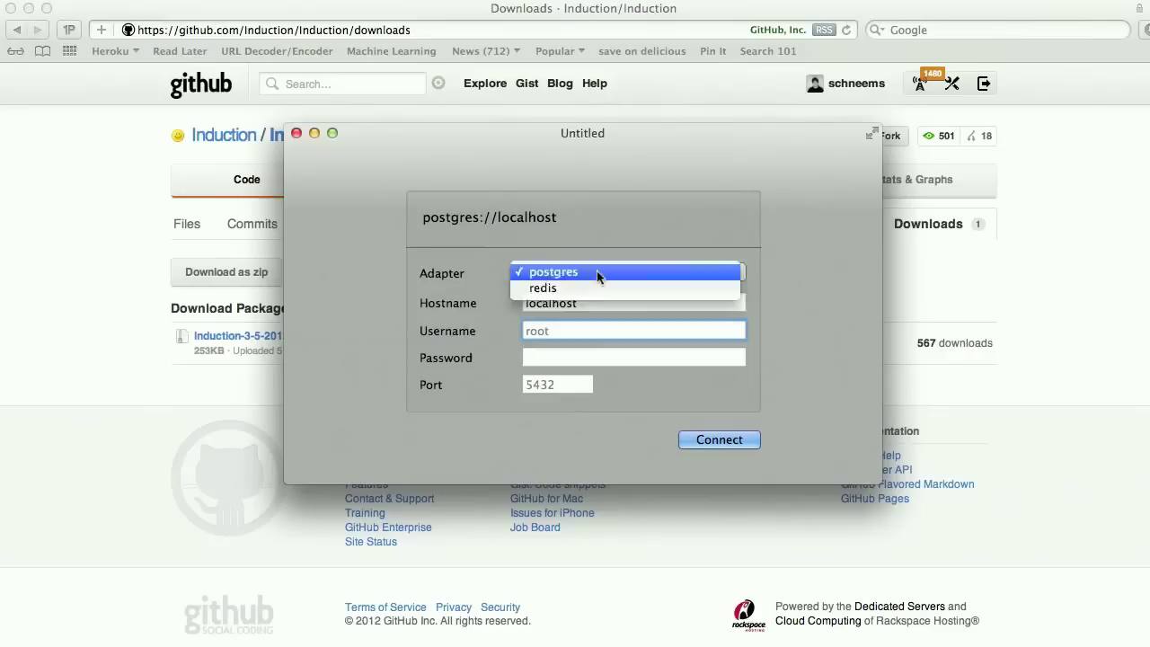
{"action": "left_click", "coordinate": [597, 271]}
{"action": "left_click", "coordinate": [596, 302]}
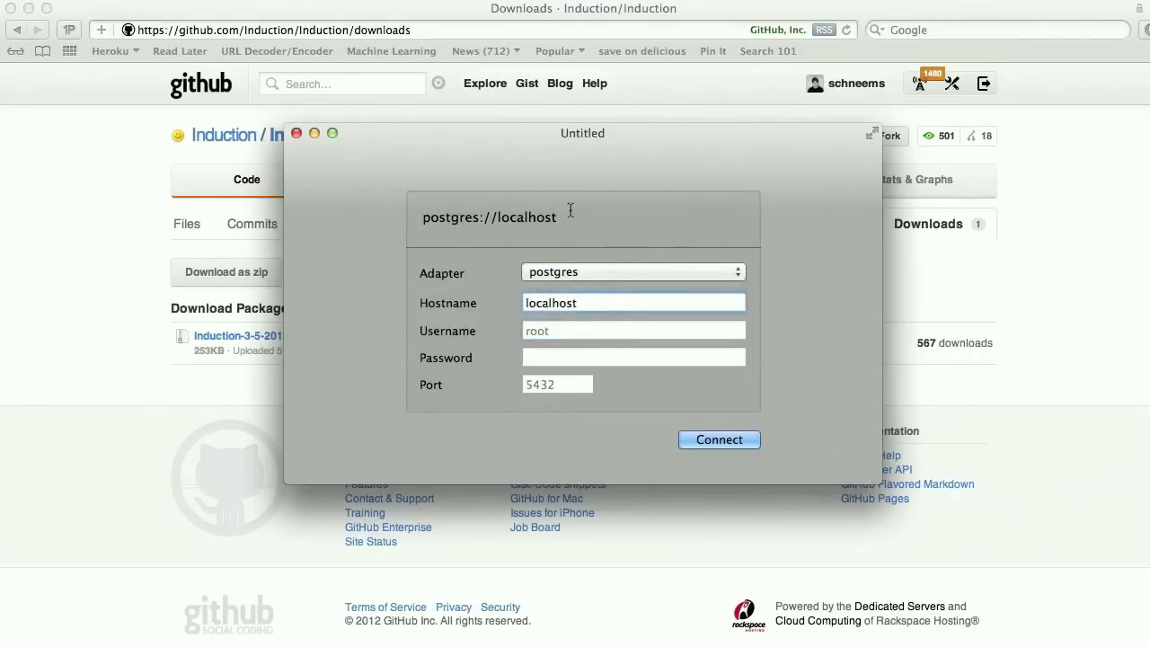
{"action": "left_click", "coordinate": [570, 219]}
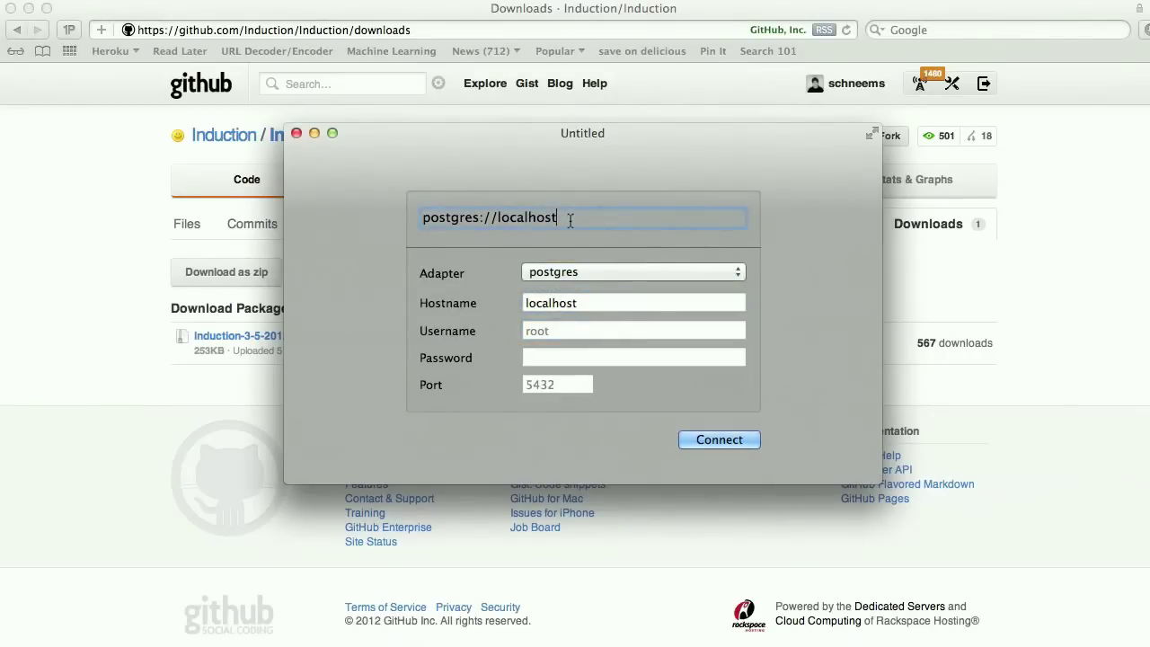
{"action": "type", "text": "/"}
{"action": "type", "text": "hstore_ex"}
{"action": "type", "text": "ample_dev"}
{"action": "type", "text": "elopment"}
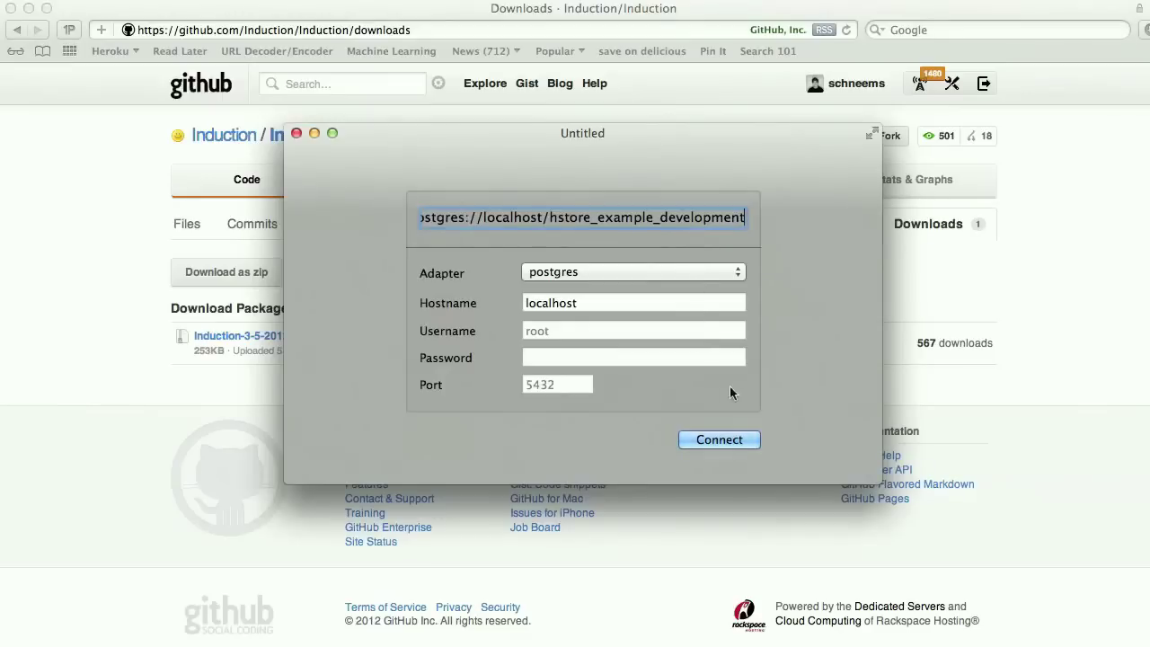
{"action": "left_click", "coordinate": [722, 440]}
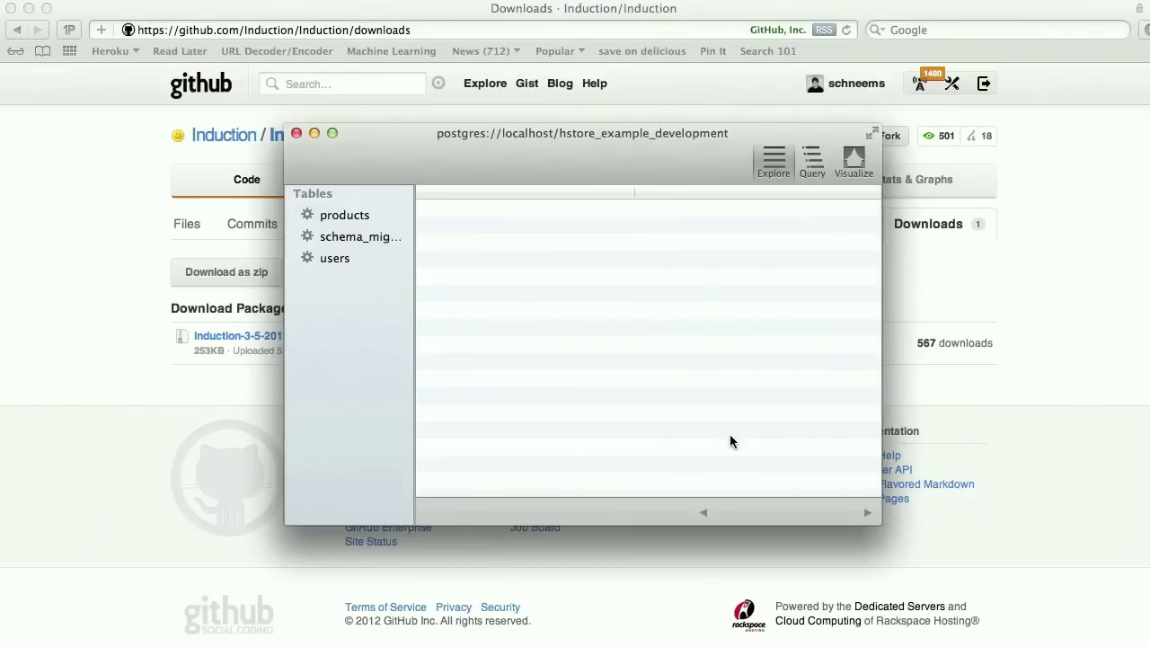
Step: Browse the products, schema_migrations and users tables, enlarging the window and swapping the name and data columns
{"action": "left_click", "coordinate": [378, 221]}
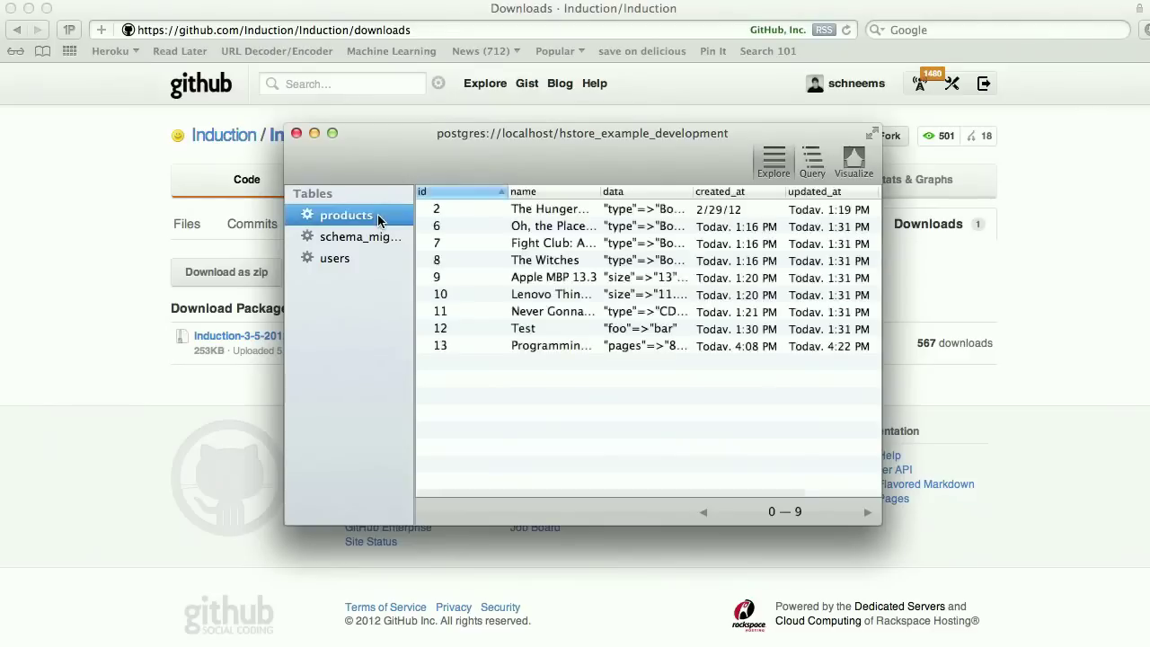
{"action": "left_click", "coordinate": [372, 237]}
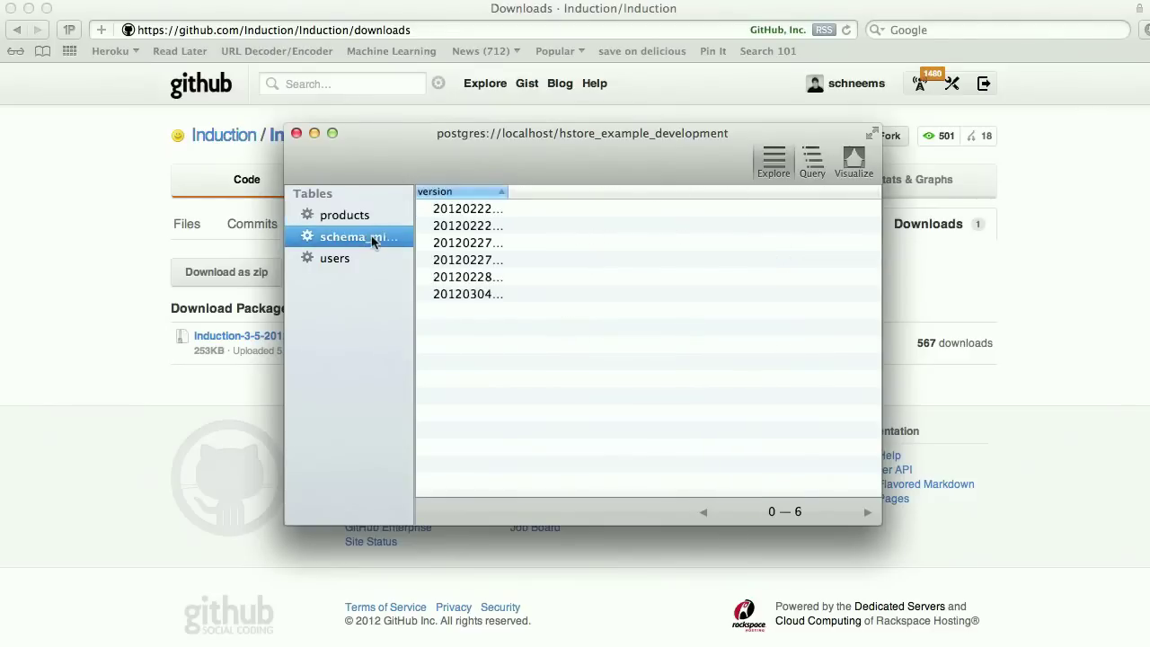
{"action": "left_click", "coordinate": [334, 268]}
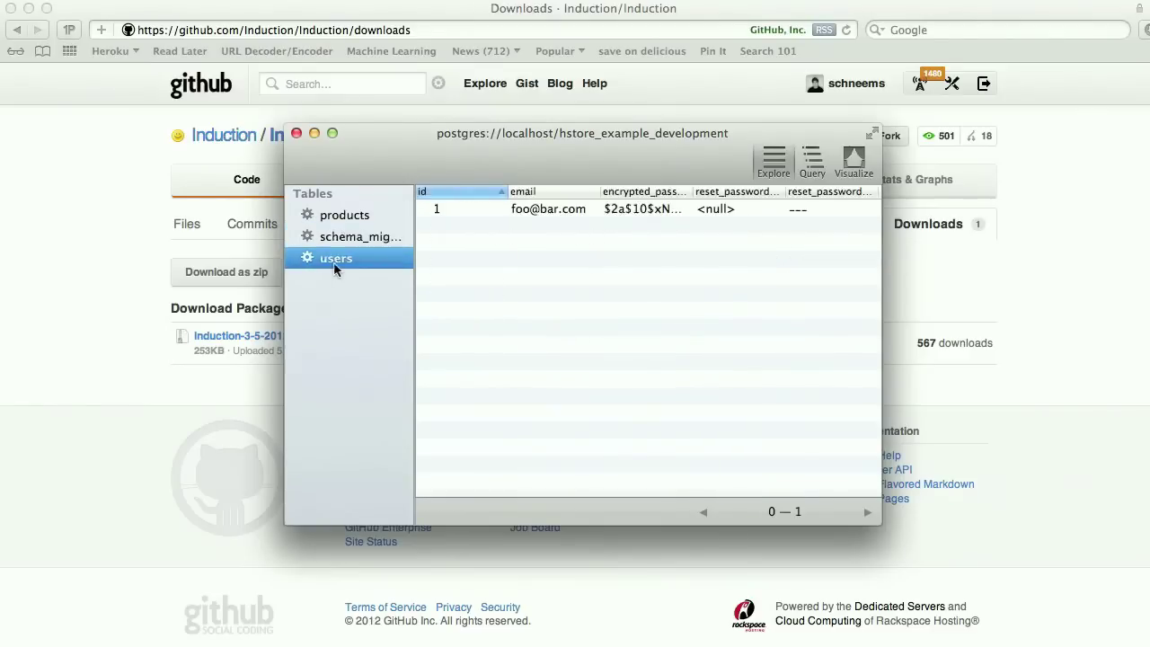
{"action": "left_click", "coordinate": [370, 218]}
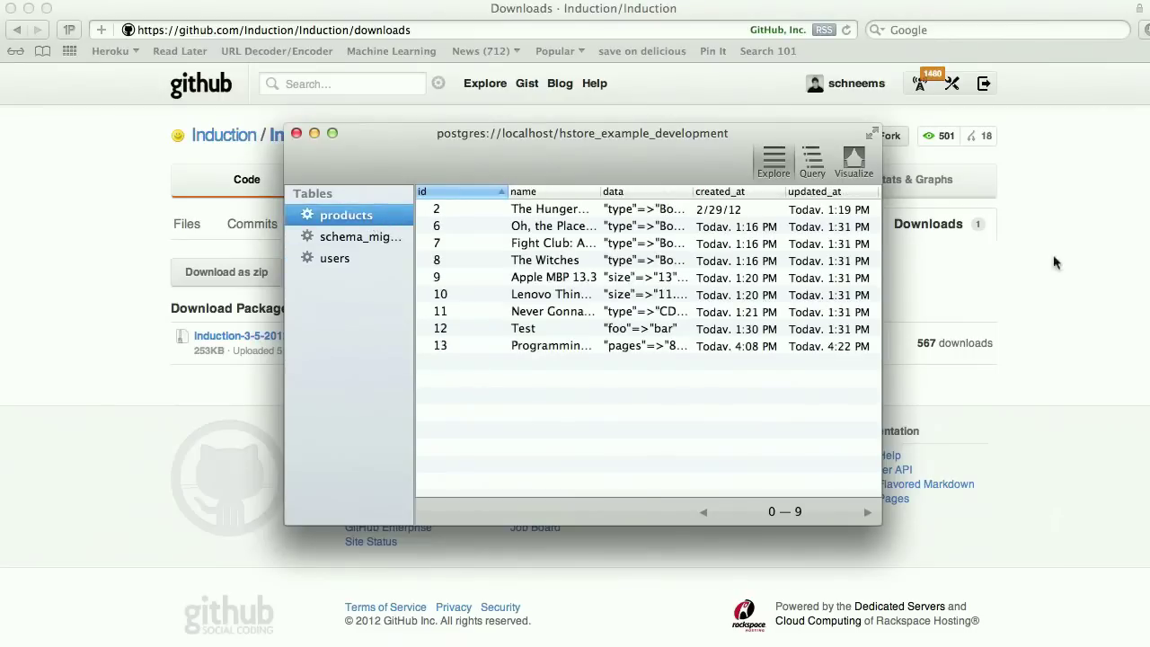
{"action": "mouse_move", "coordinate": [603, 144]}
{"action": "left_mouse_down"}
{"action": "mouse_move", "coordinate": [498, 118]}
{"action": "mouse_move", "coordinate": [319, 30]}
{"action": "left_mouse_up"}
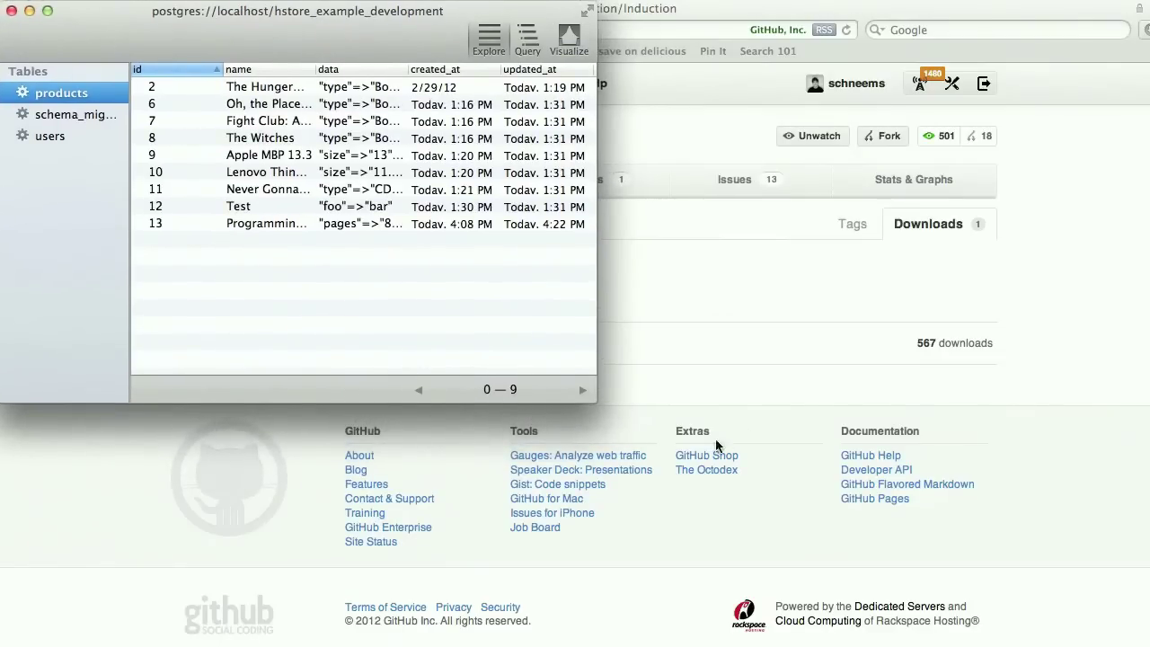
{"action": "mouse_move", "coordinate": [591, 396]}
{"action": "left_mouse_down"}
{"action": "mouse_move", "coordinate": [768, 465]}
{"action": "mouse_move", "coordinate": [1010, 441]}
{"action": "mouse_move", "coordinate": [1122, 449]}
{"action": "mouse_move", "coordinate": [1123, 506]}
{"action": "mouse_move", "coordinate": [1149, 536]}
{"action": "left_mouse_up"}
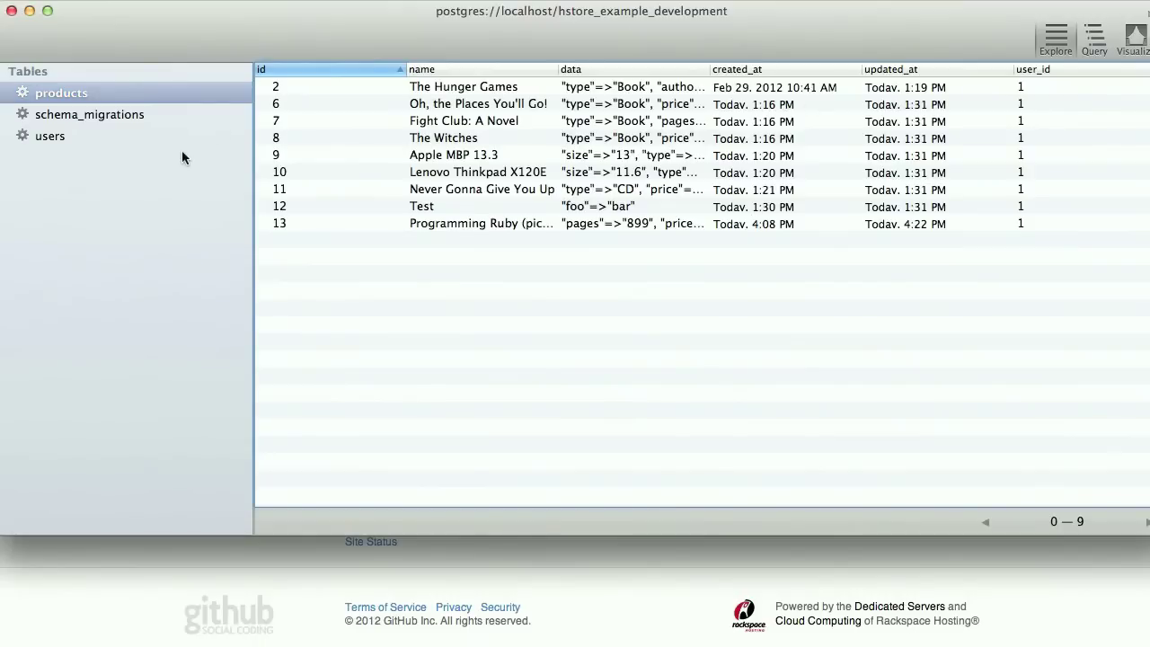
{"action": "left_click_drag", "start_coordinate": [493, 71], "coordinate": [647, 69]}
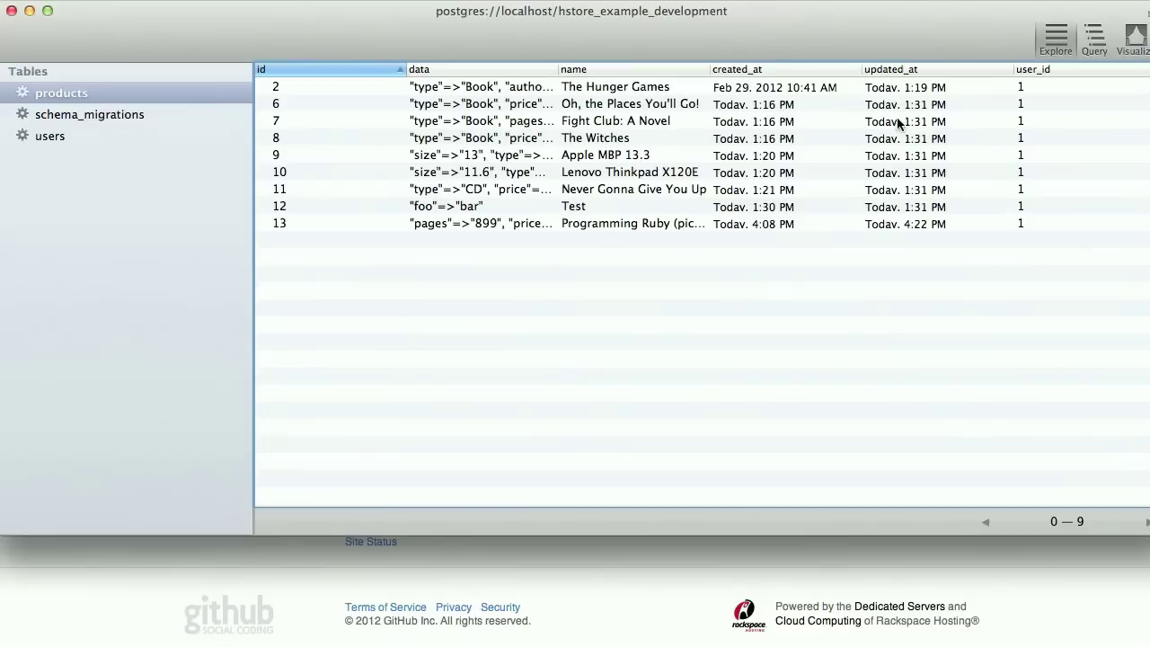
Step: Return to products, select The Witches and Fight Club rows, widen the name column, and open the Query view
{"action": "left_click", "coordinate": [103, 142]}
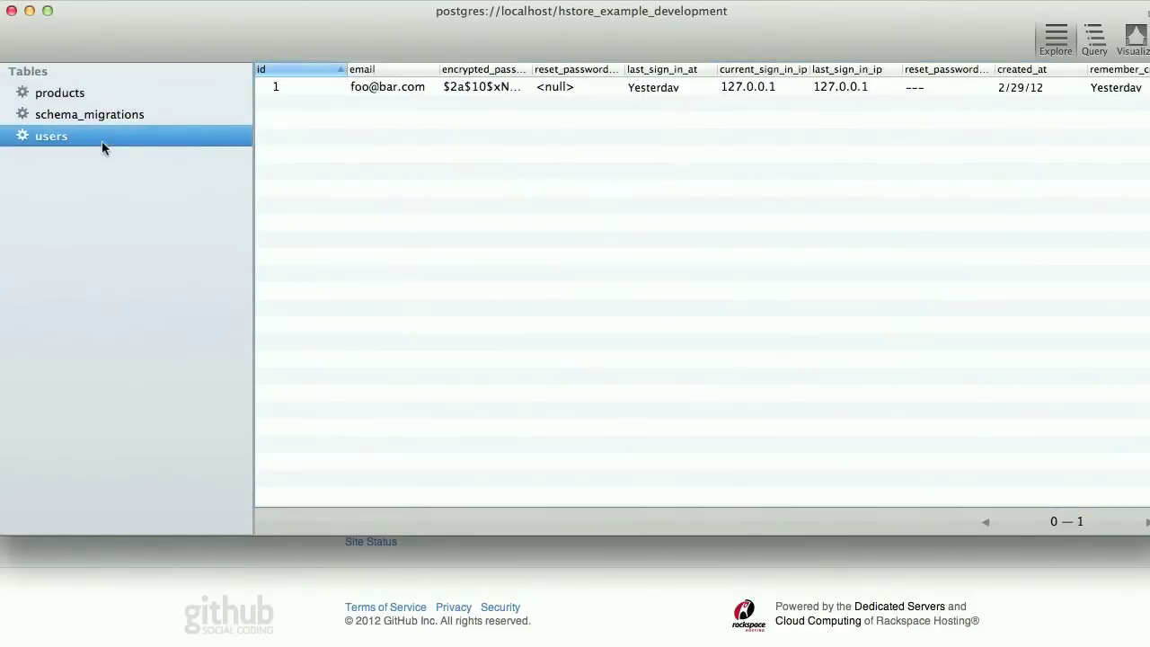
{"action": "left_click", "coordinate": [61, 91]}
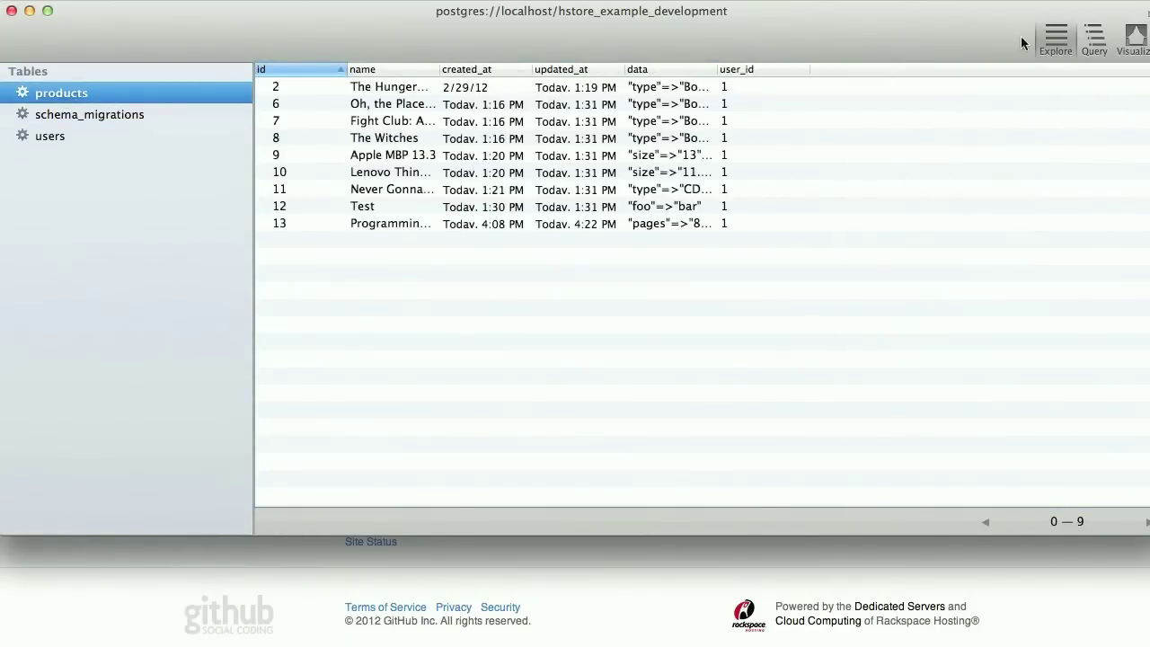
{"action": "left_click", "coordinate": [591, 139]}
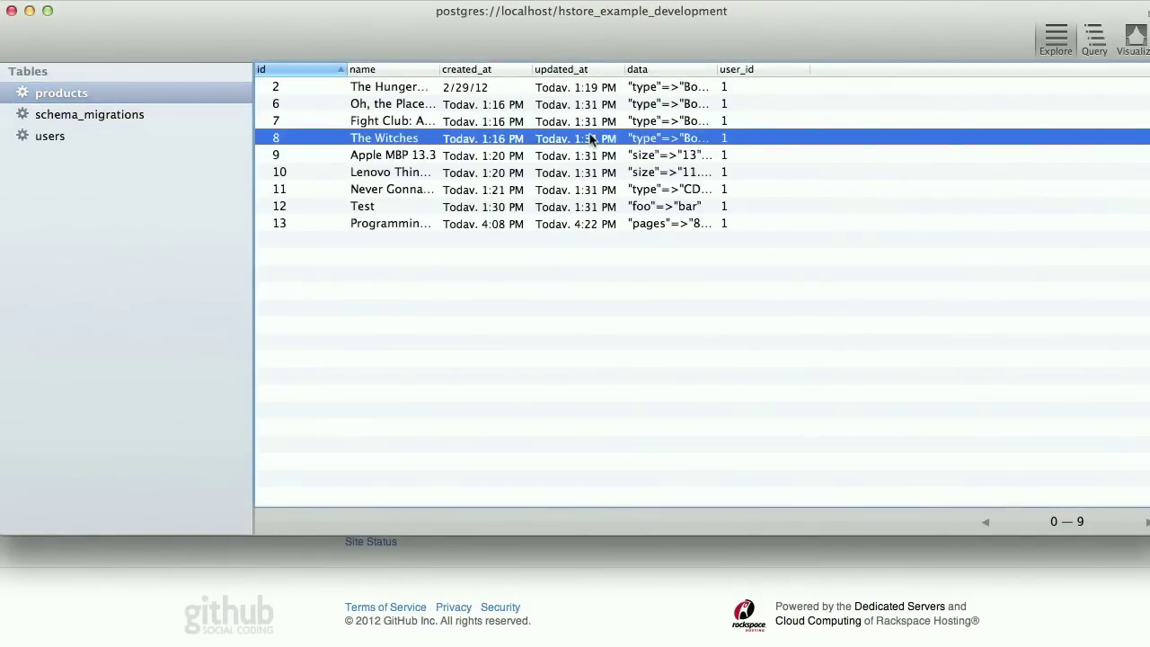
{"action": "left_click", "coordinate": [528, 120]}
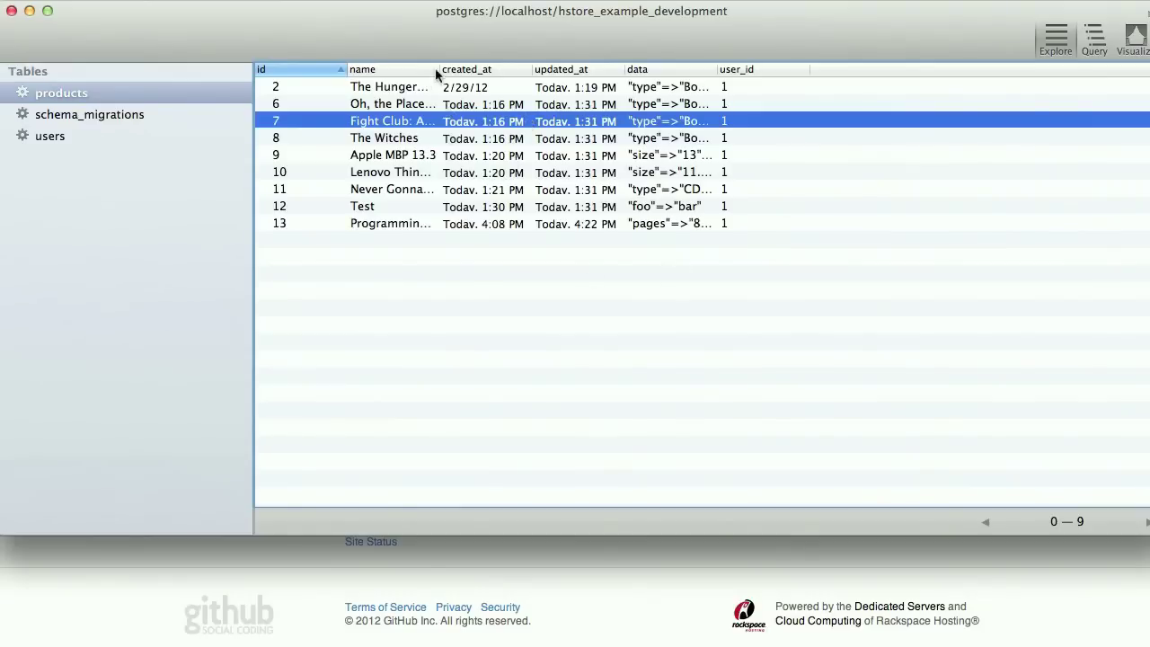
{"action": "left_click_drag", "start_coordinate": [440, 70], "coordinate": [533, 69]}
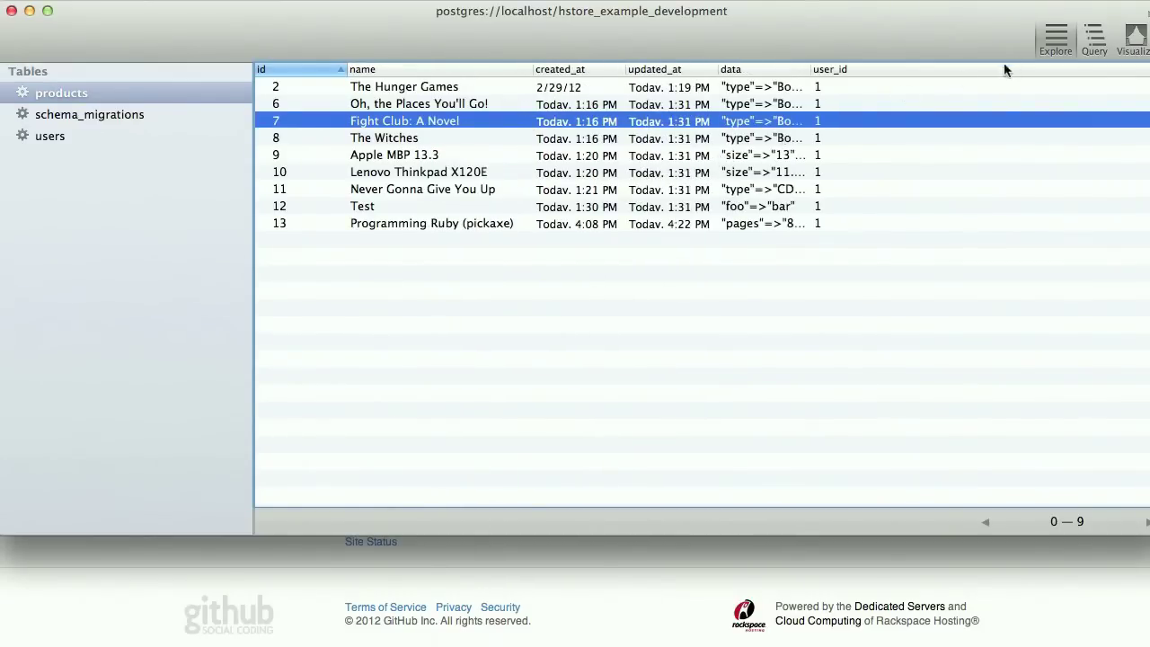
{"action": "left_click", "coordinate": [1104, 40]}
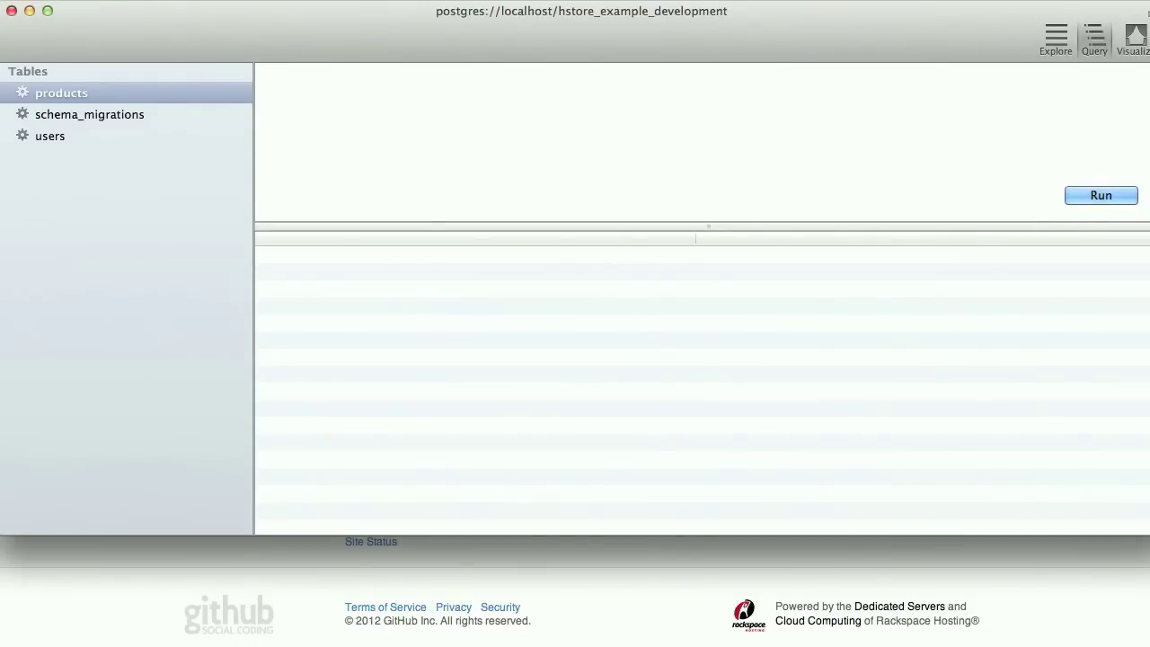
Step: Run 'select * from products;' and widen the name column to show all 9 full product names
{"action": "type", "text": "select * from product"}
{"action": "type", "text": "s;"}
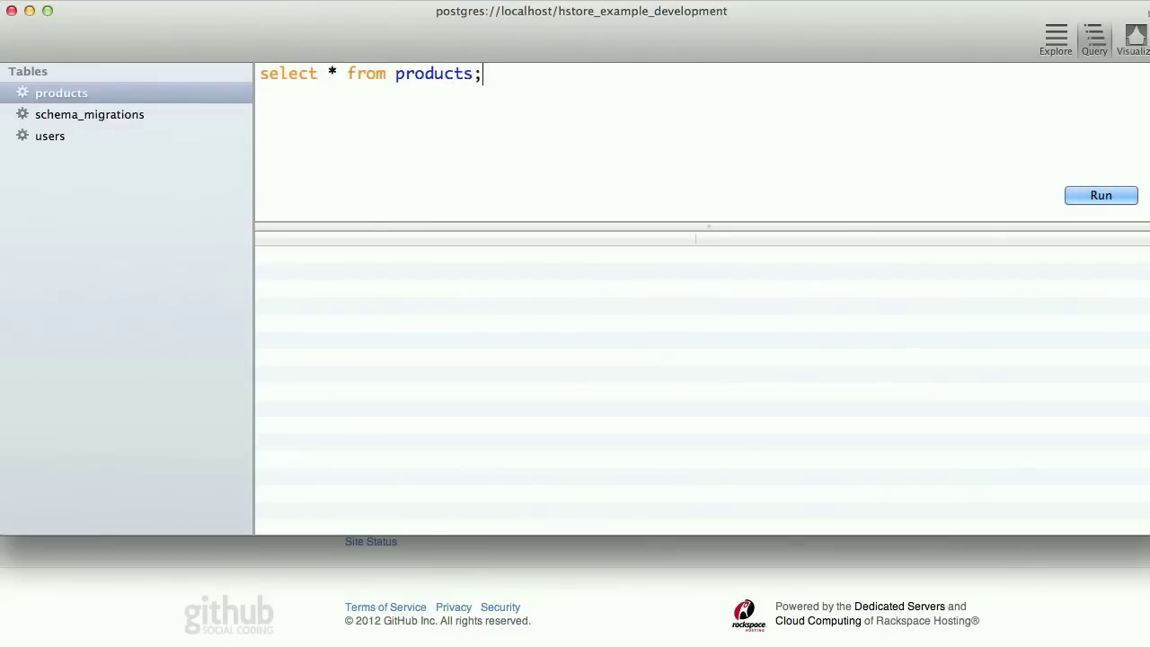
{"action": "left_click", "coordinate": [1088, 195]}
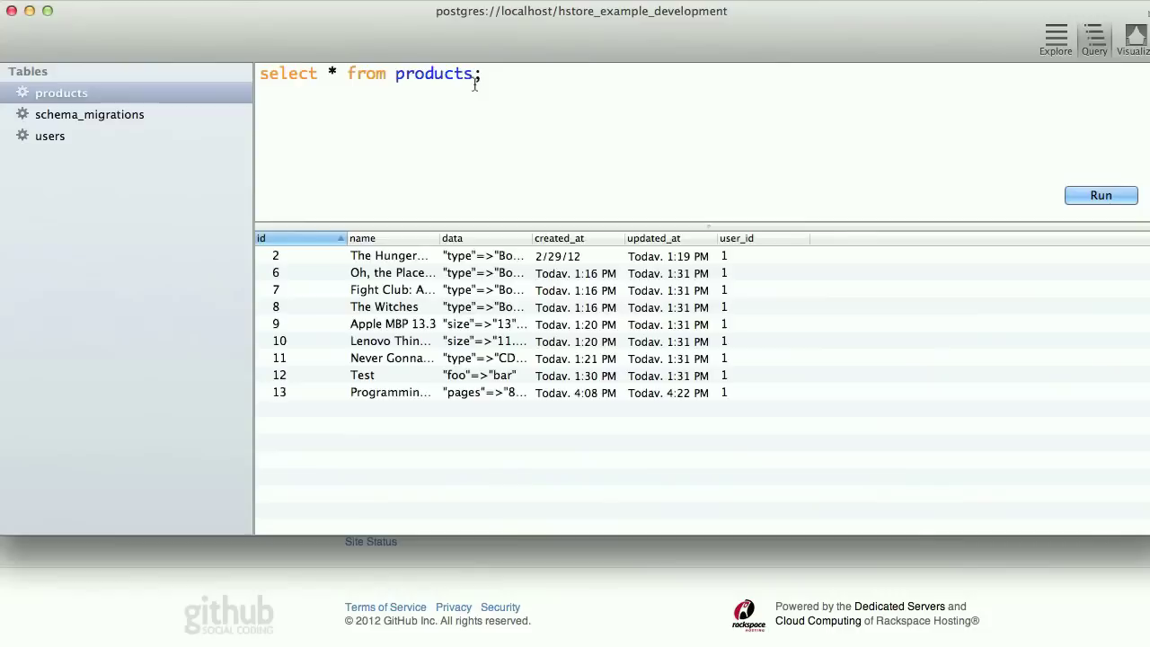
{"action": "left_click_drag", "start_coordinate": [438, 240], "coordinate": [578, 238]}
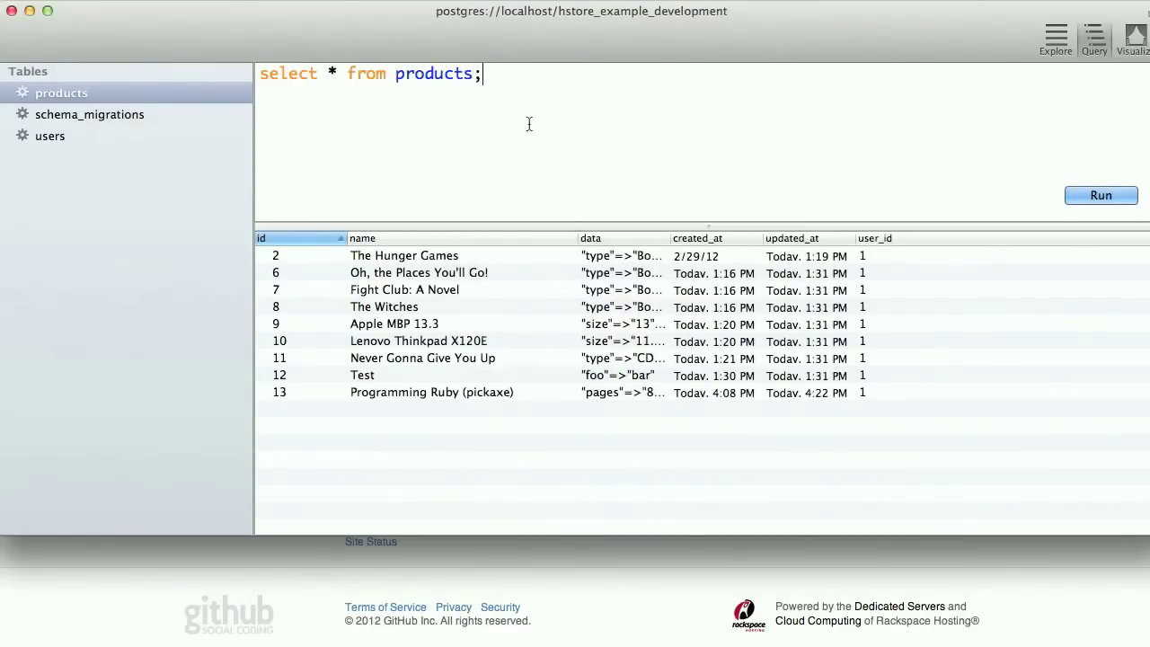
Step: Add where name = 'The Hunger Games' before the semicolon and run the query
{"action": "key", "text": "Left"}
{"action": "type", "text": "where "}
{"action": "type", "text": "name = '"}
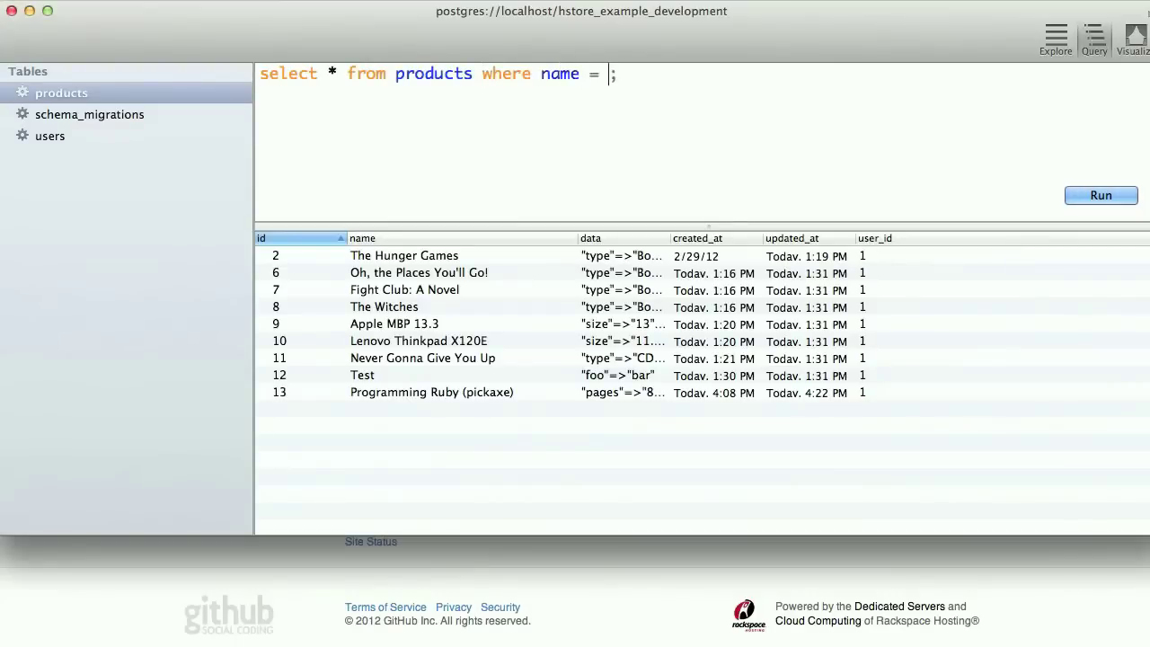
{"action": "type", "text": "The Hunb"}
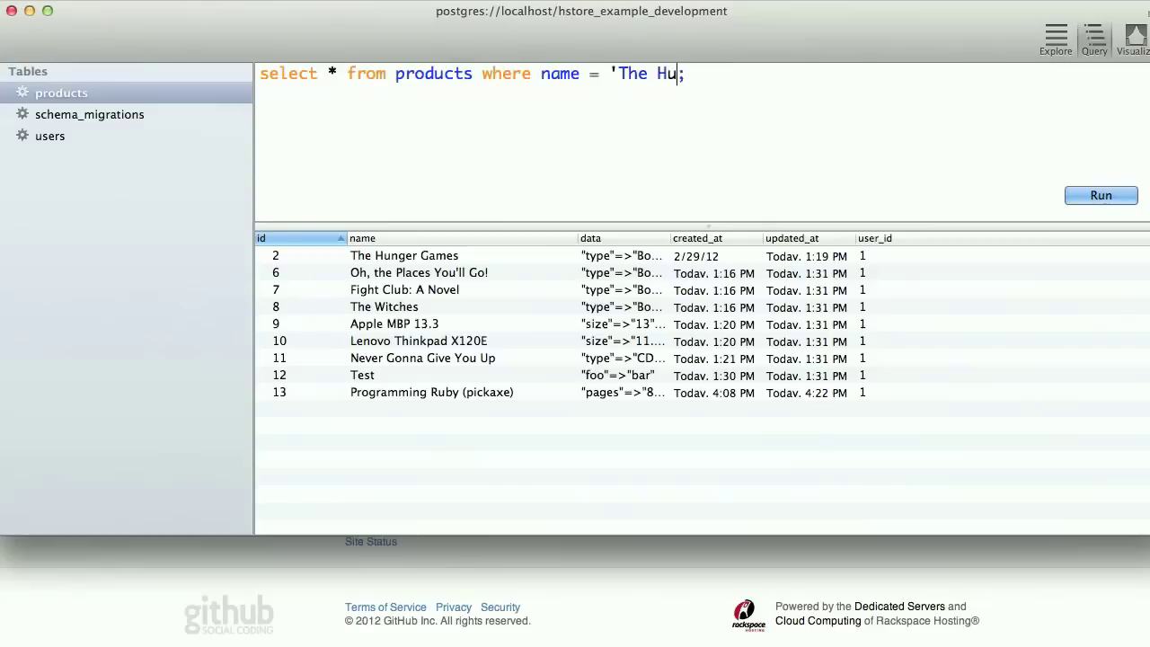
{"action": "key", "text": "BackSpace"}
{"action": "type", "text": "ger Games"}
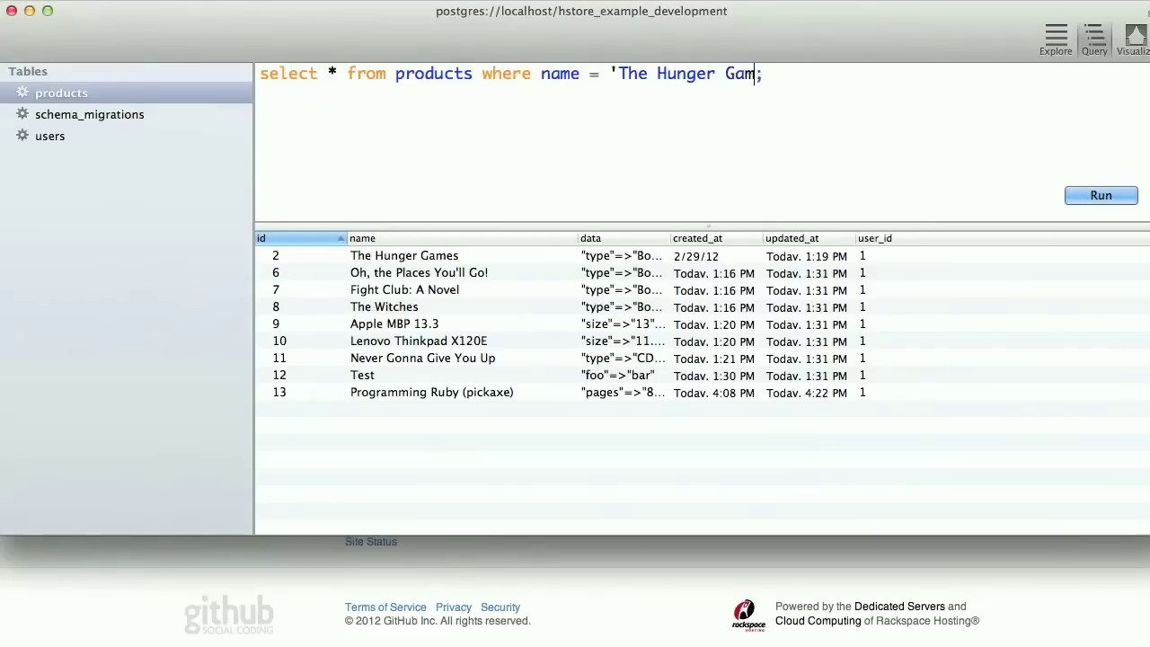
{"action": "type", "text": "'"}
{"action": "left_click", "coordinate": [1102, 196]}
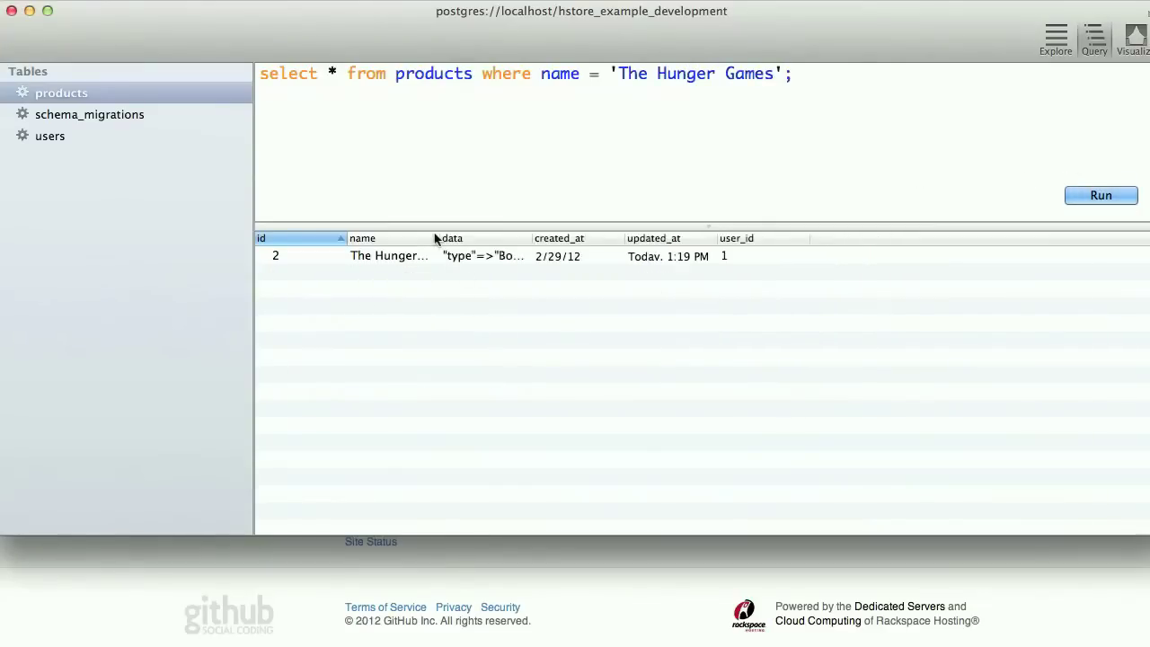
Step: Widen the name column and select the single The Hunger Games result row (id 2)
{"action": "left_click_drag", "start_coordinate": [441, 234], "coordinate": [516, 235]}
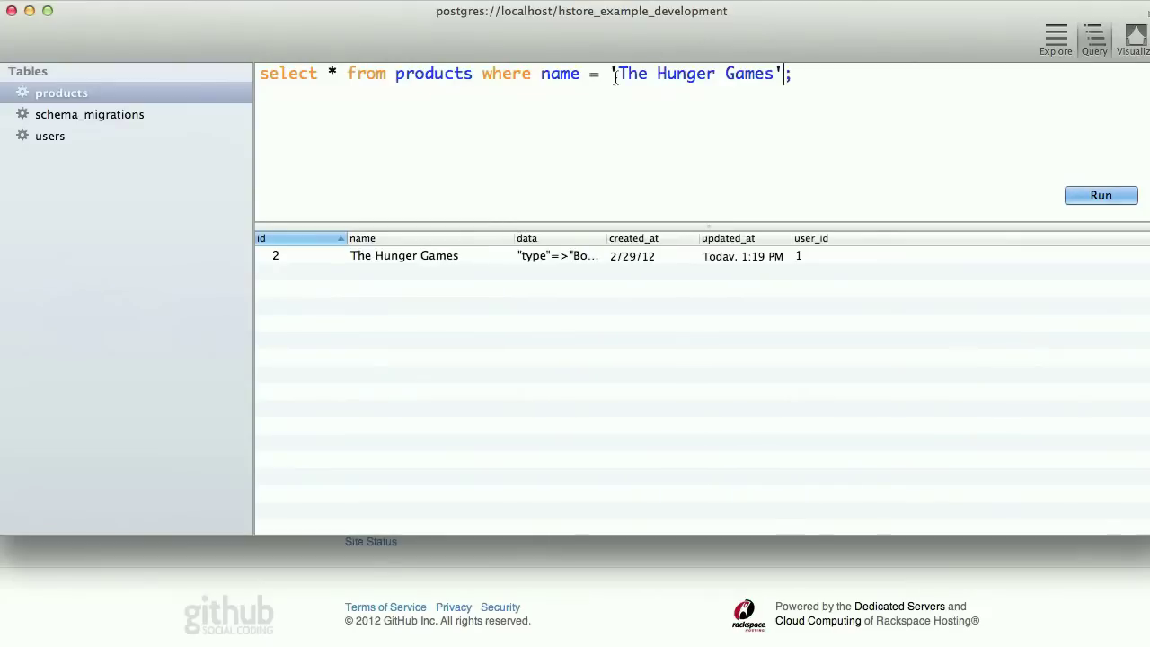
{"action": "left_click_drag", "start_coordinate": [618, 73], "coordinate": [773, 74]}
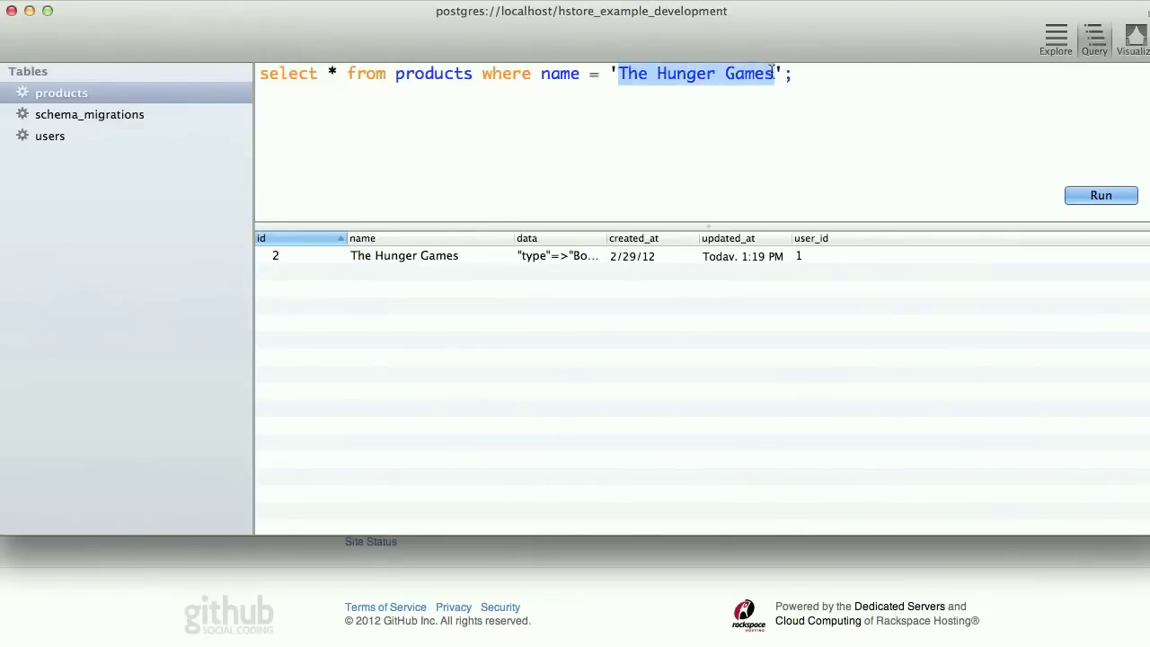
{"action": "left_click", "coordinate": [611, 255]}
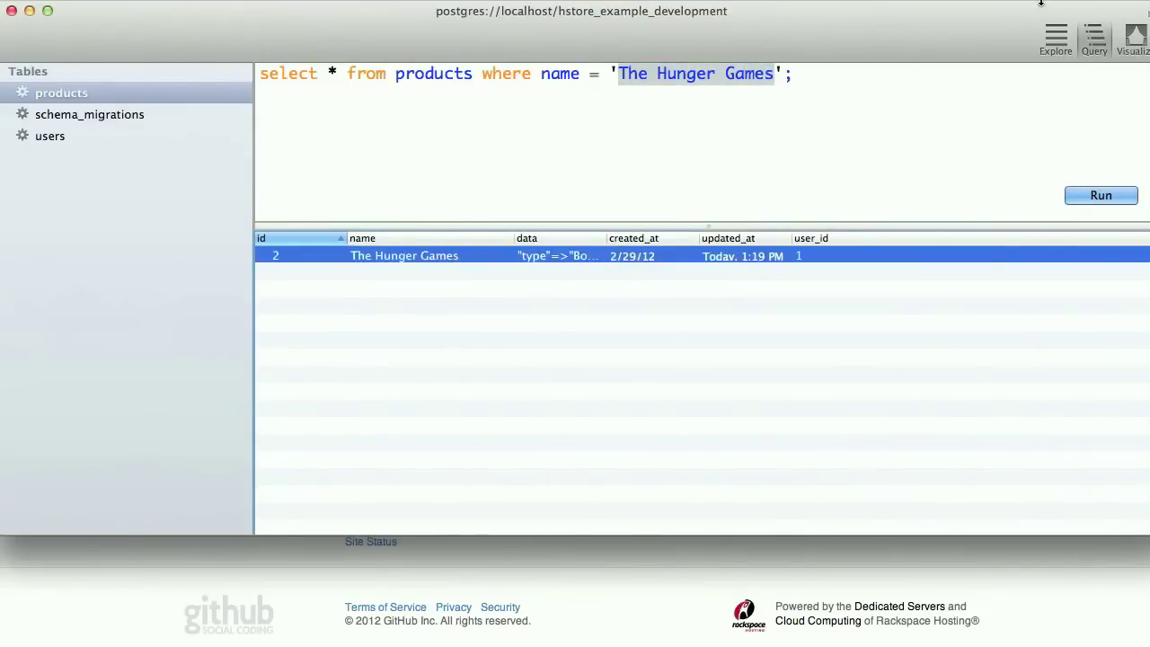